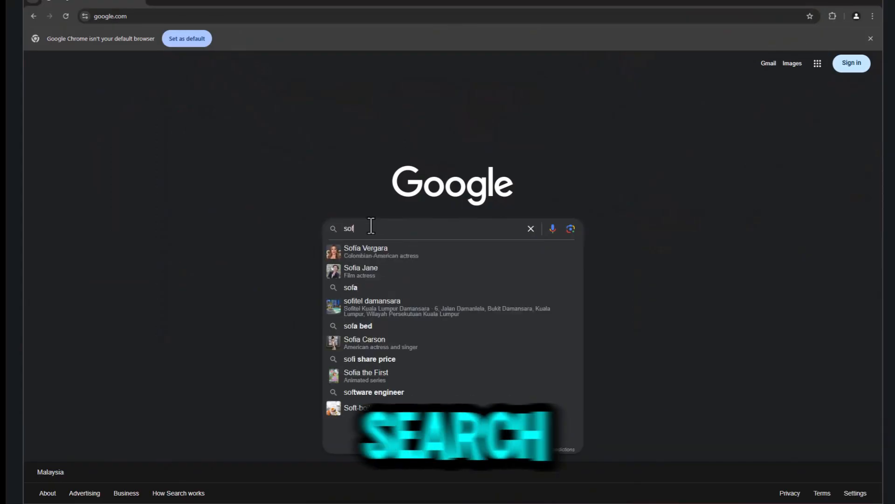
pyautogui.write('tether')
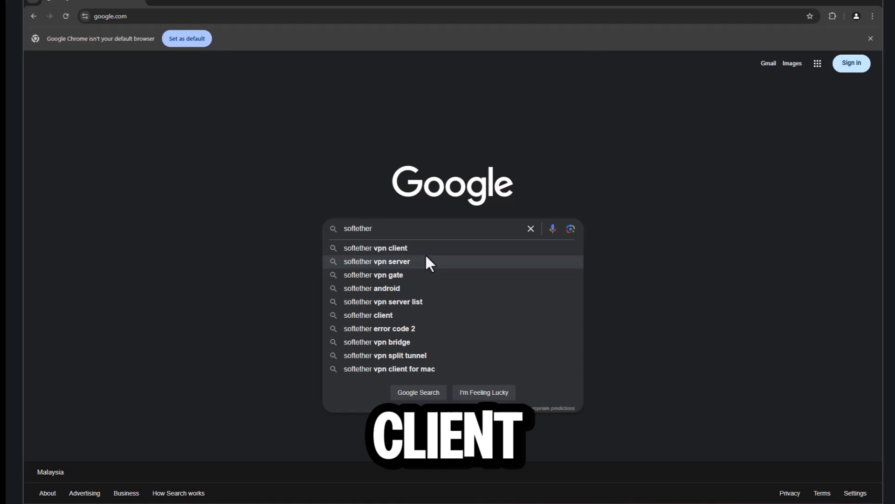
# - Search 'softether vpn client' and download the VPN Gate client zip from vpngate.net
pyautogui.click(391, 247)
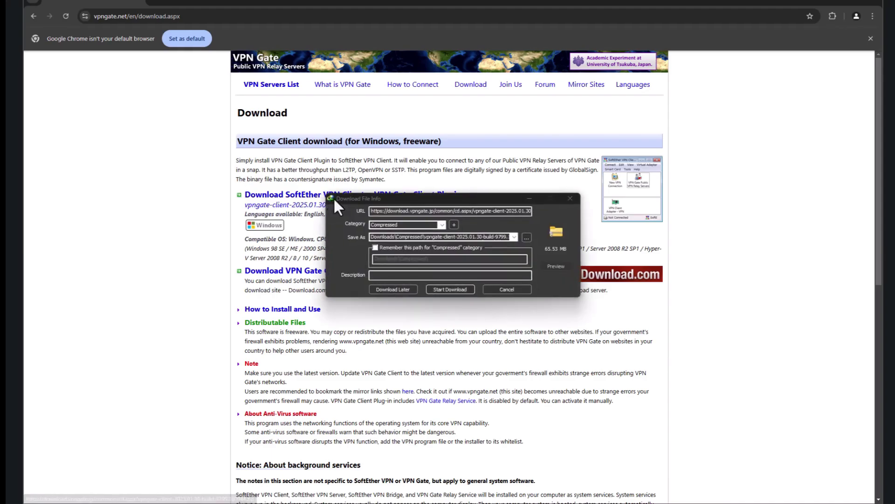
pyautogui.click(434, 284)
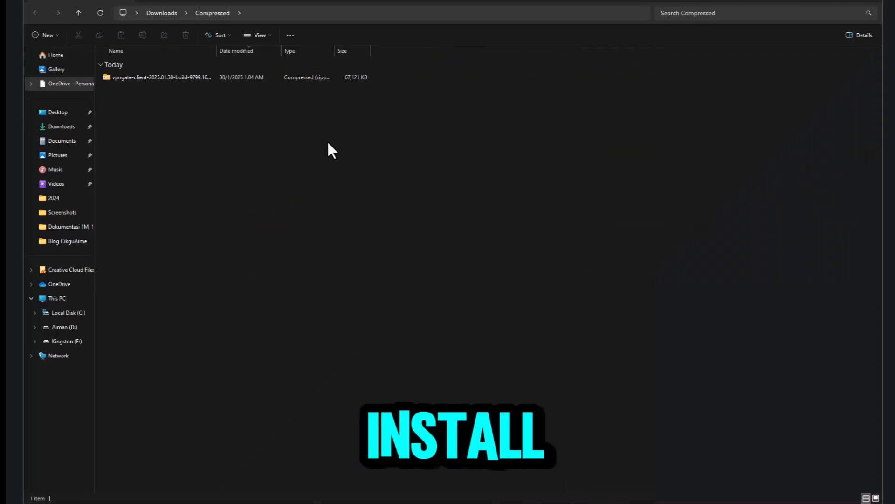
# - Extract the downloaded VPN Gate client zip with WinRAR to the default destination
pyautogui.rightClick(194, 75)
pyautogui.moveTo(224, 282)
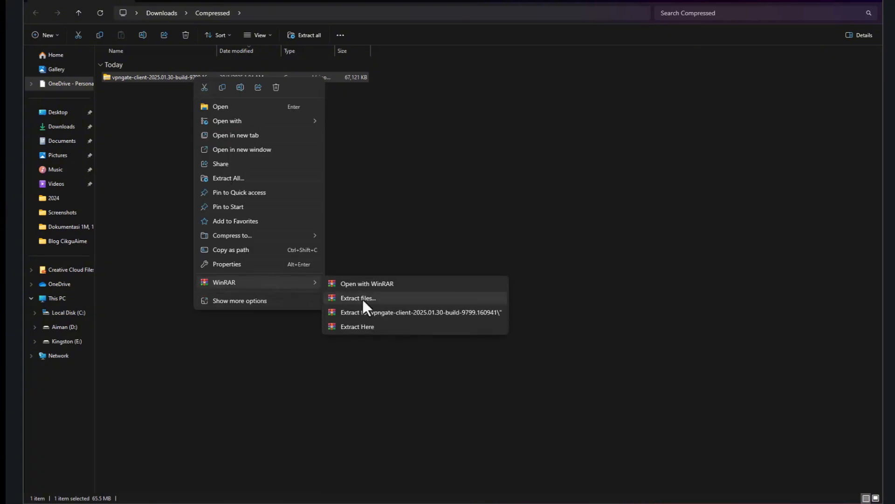
pyautogui.click(362, 297)
pyautogui.click(479, 352)
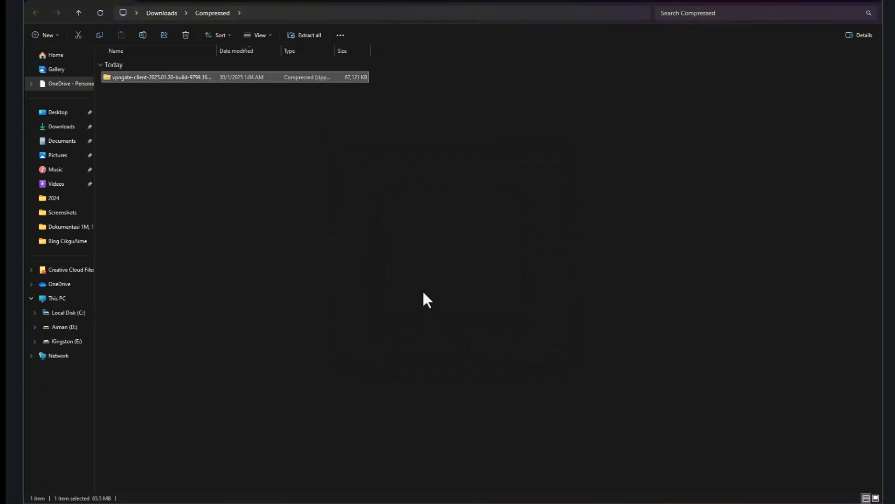
# - Open the extracted folder and bring up the vpngate-client installer's context menu
pyautogui.doubleClick(212, 91)
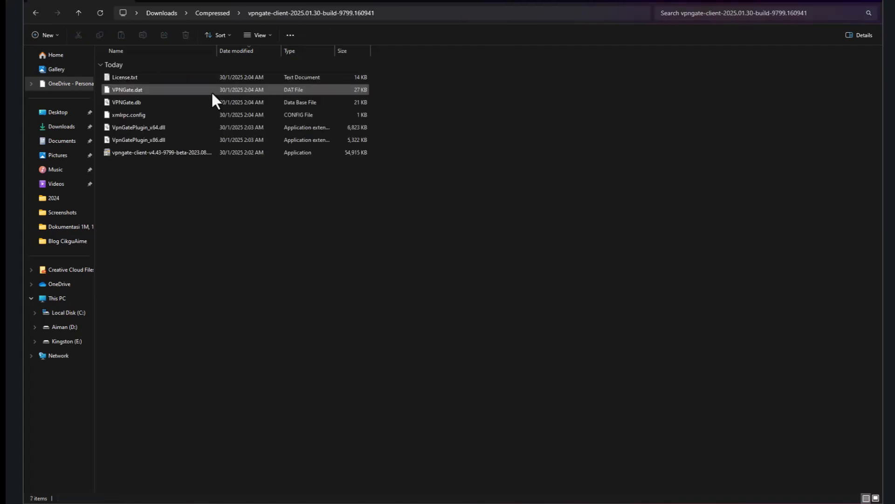
pyautogui.click(190, 155)
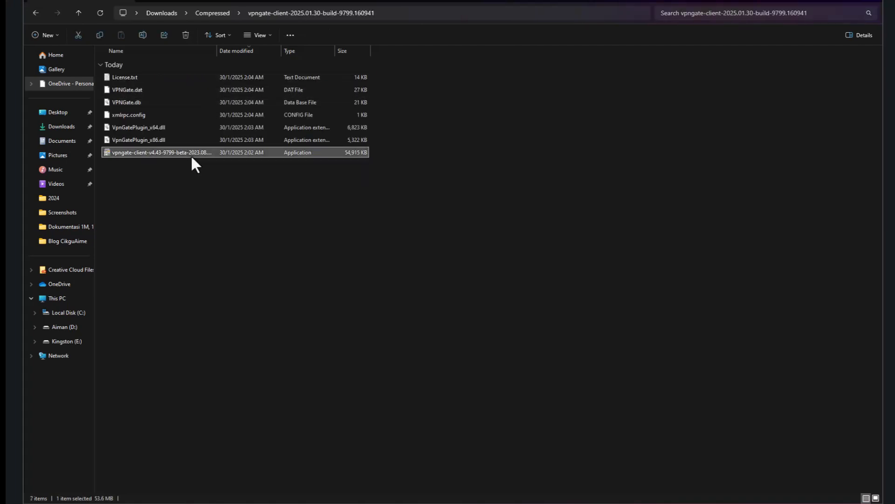
pyautogui.rightClick(178, 153)
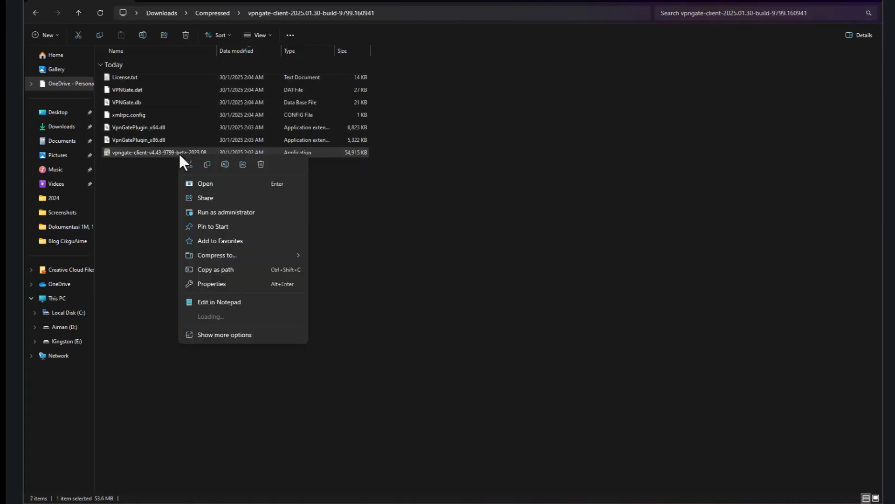
# - Run the installer as administrator, choose SoftEther VPN Client and accept the license agreement
pyautogui.click(234, 206)
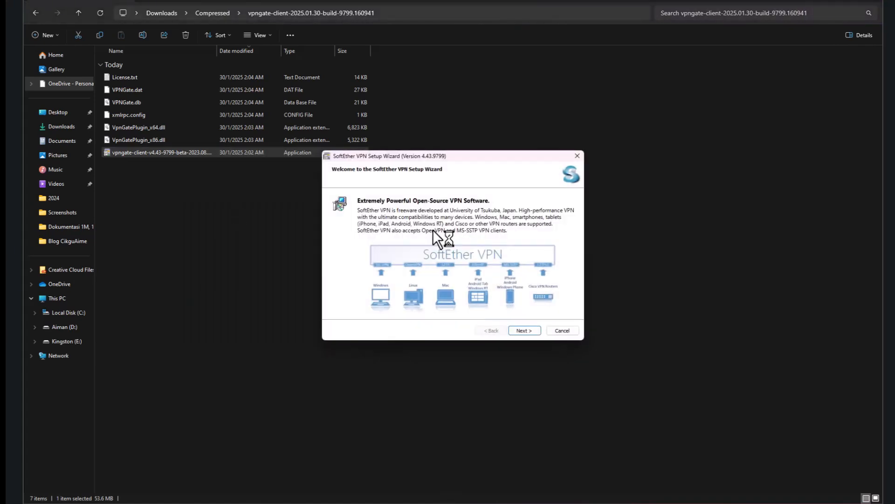
pyautogui.press('Return')
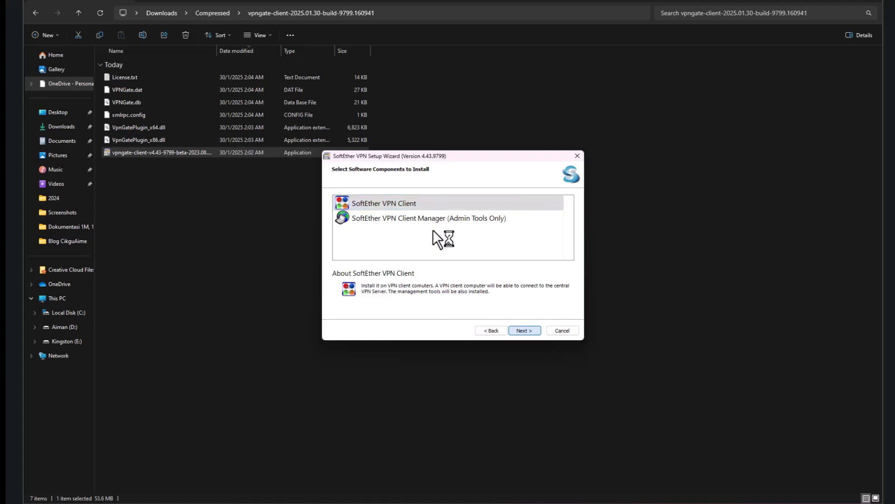
pyautogui.press('Return')
pyautogui.press('space')
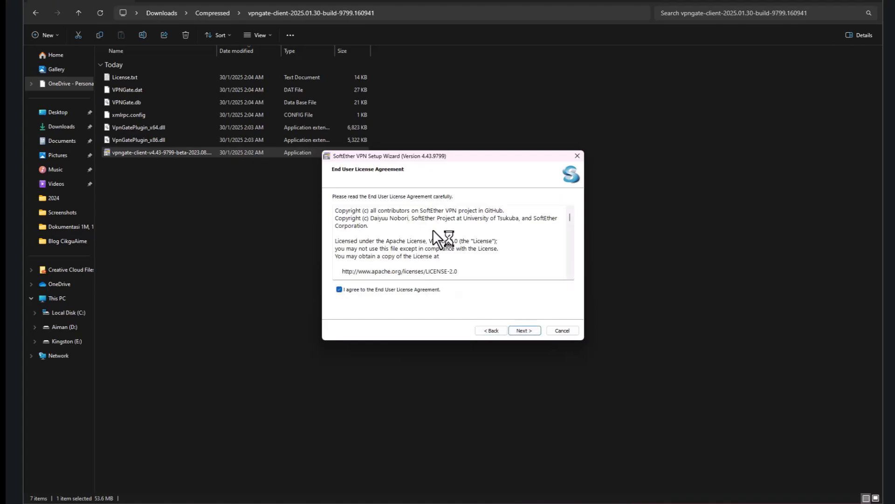
pyautogui.press('Return')
pyautogui.scroll(-5, 433, 230)
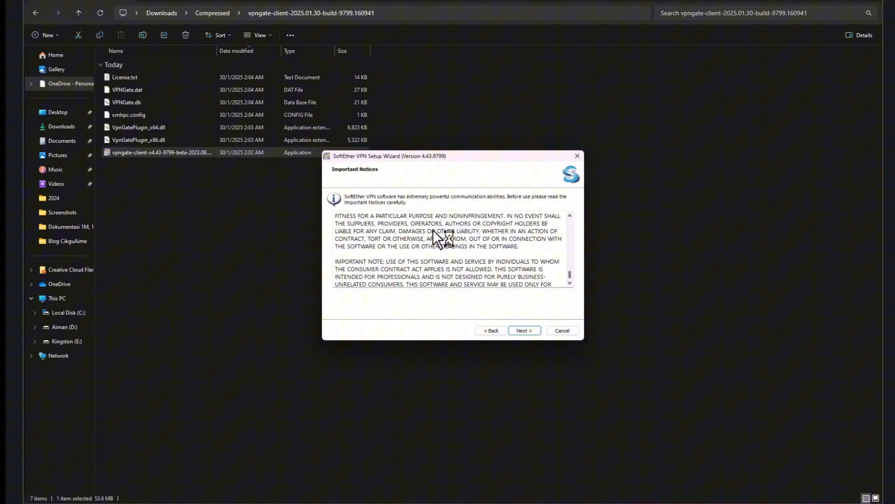
# - Install to the default directory and accept the VPN Gate relay plug-in
pyautogui.press('Return')
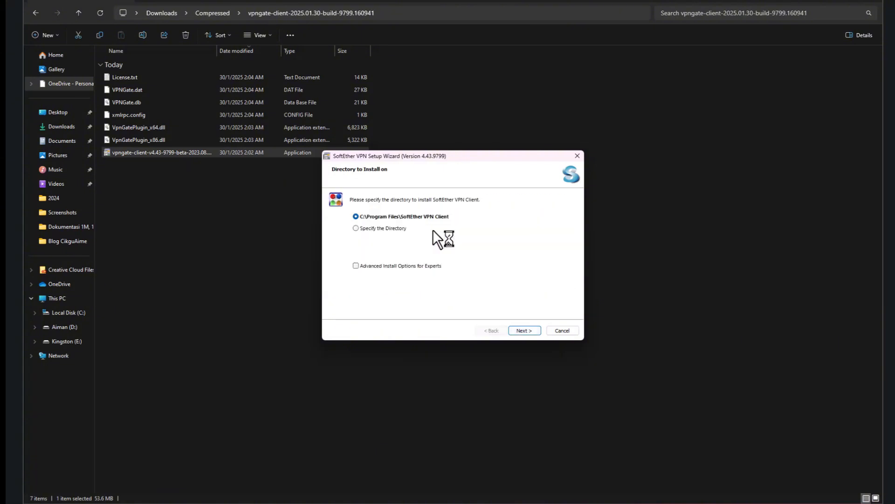
pyautogui.press('Return')
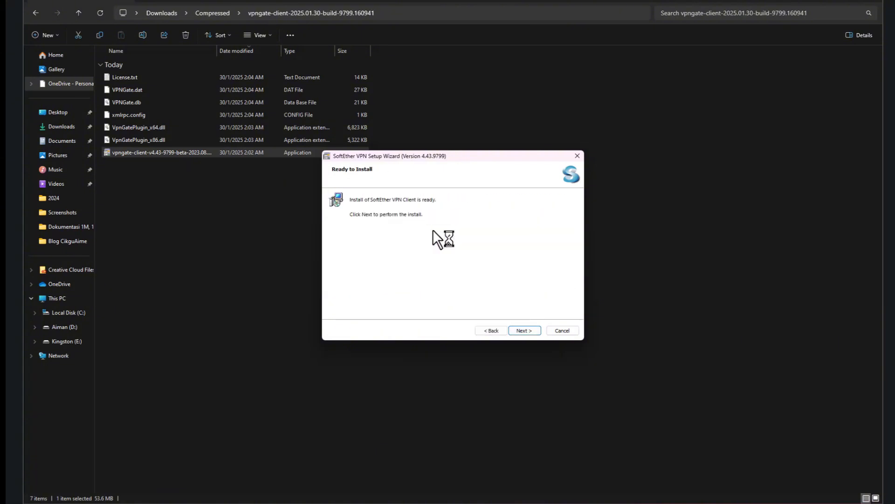
pyautogui.press('Return')
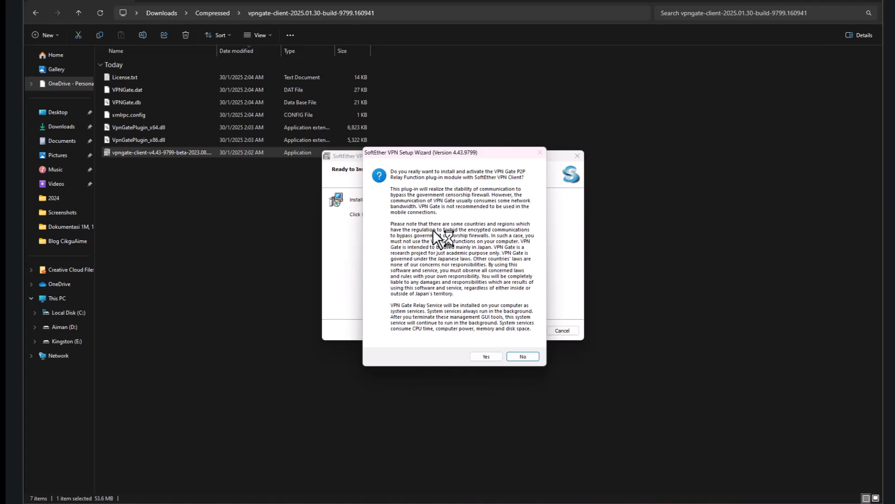
pyautogui.press('Return')
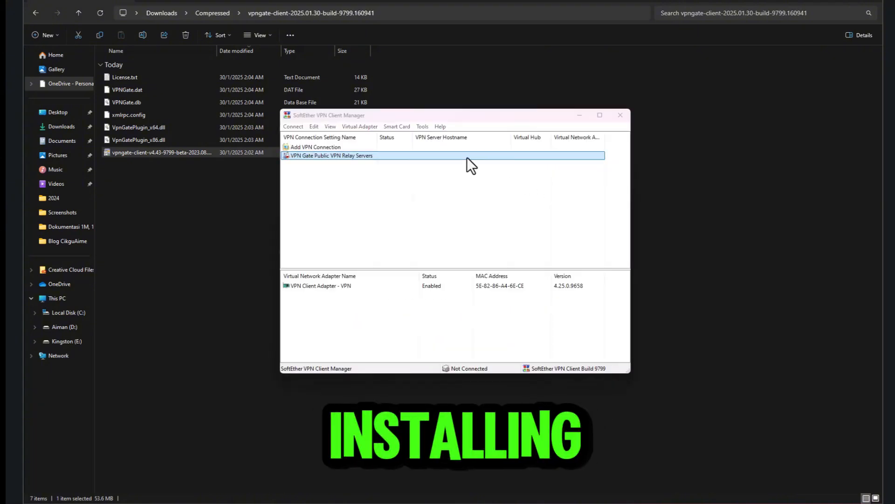
# - Refresh the relay list and connect over TCP to Japan server 219.100.37.28 (9 ms)
pyautogui.click(598, 188)
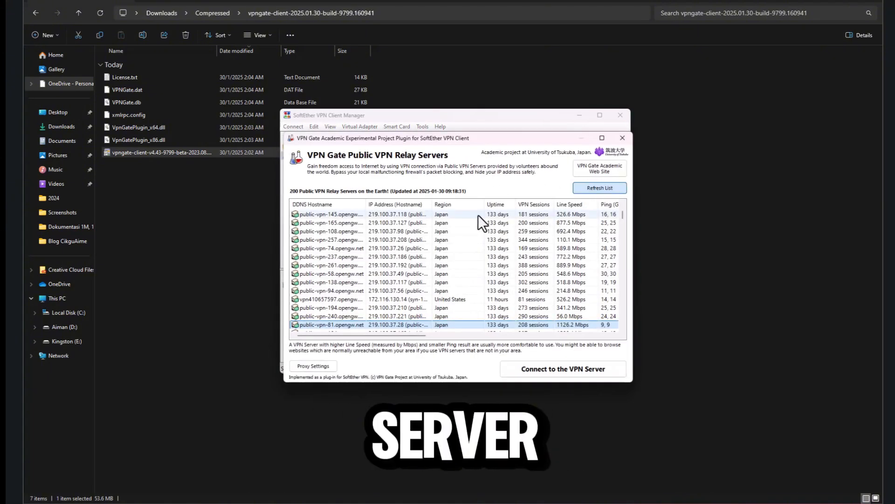
pyautogui.moveTo(416, 337); pyautogui.dragTo(442, 336)
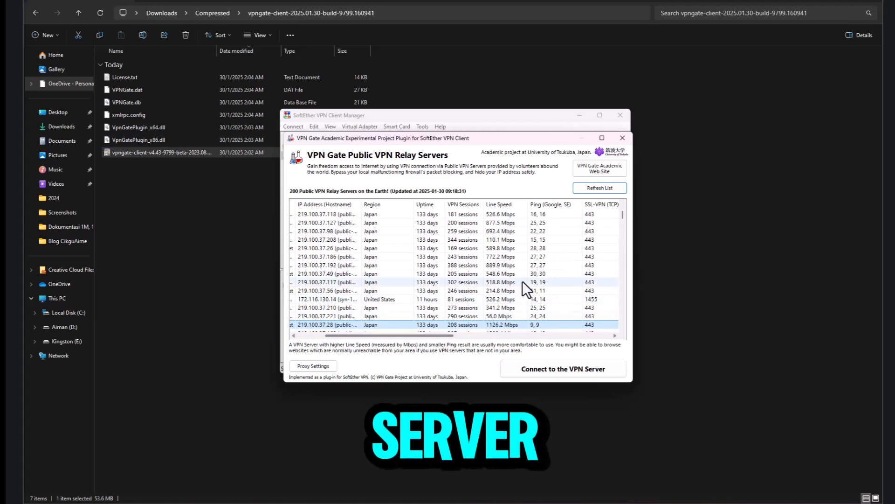
pyautogui.scroll(-1, 532, 287)
pyautogui.click(546, 301)
pyautogui.click(563, 368)
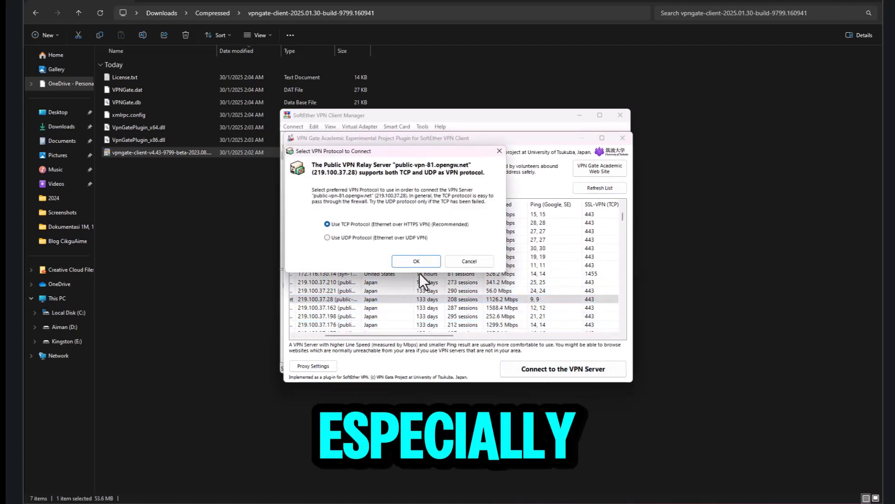
pyautogui.click(416, 264)
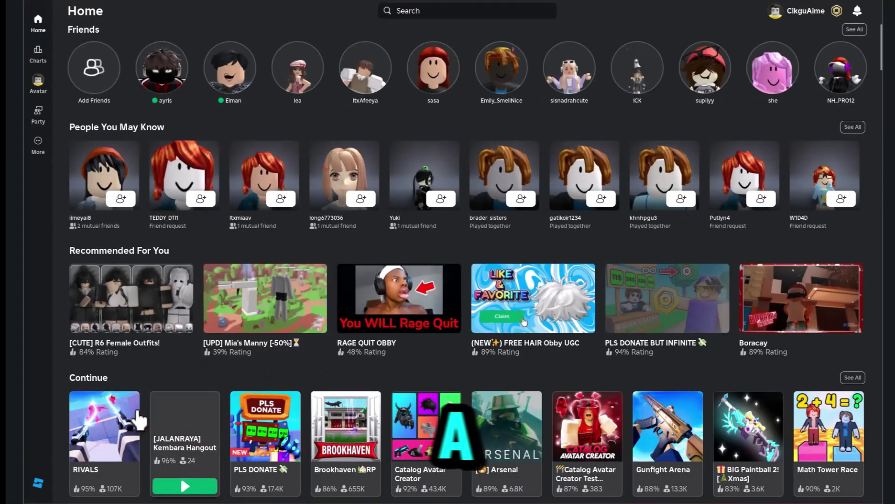
# - Launch RIVALS from the Roblox Home page and join a server
pyautogui.click(105, 426)
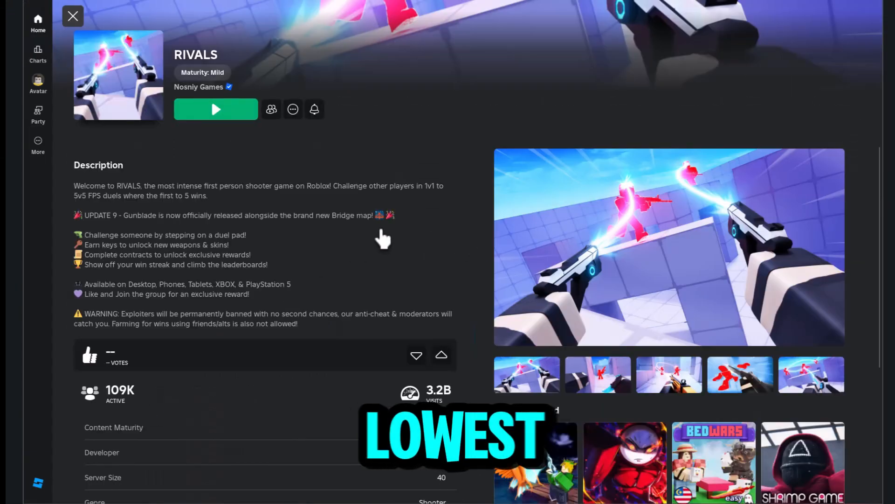
pyautogui.click(246, 115)
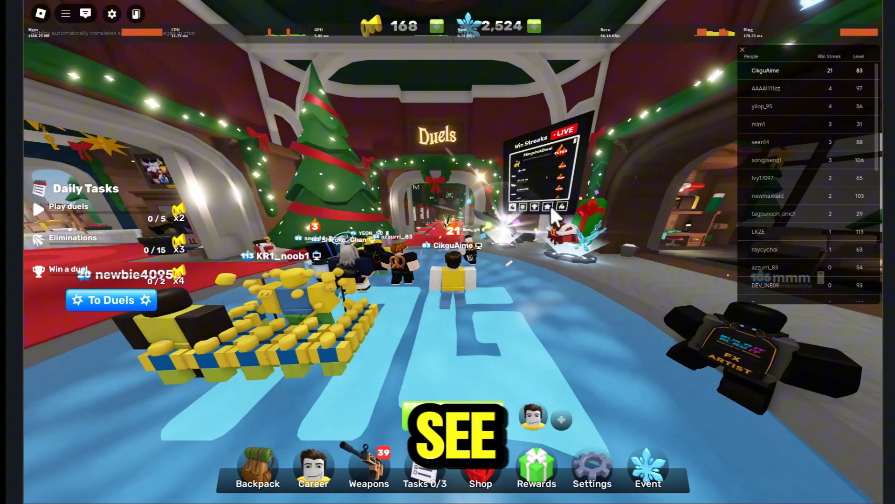
# - Close the People leaderboard panel so the ping stat is visible
pyautogui.click(742, 50)
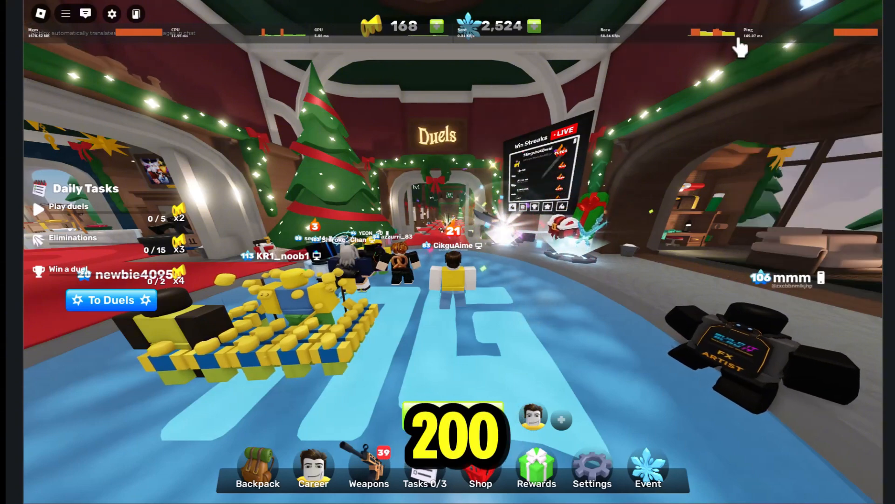